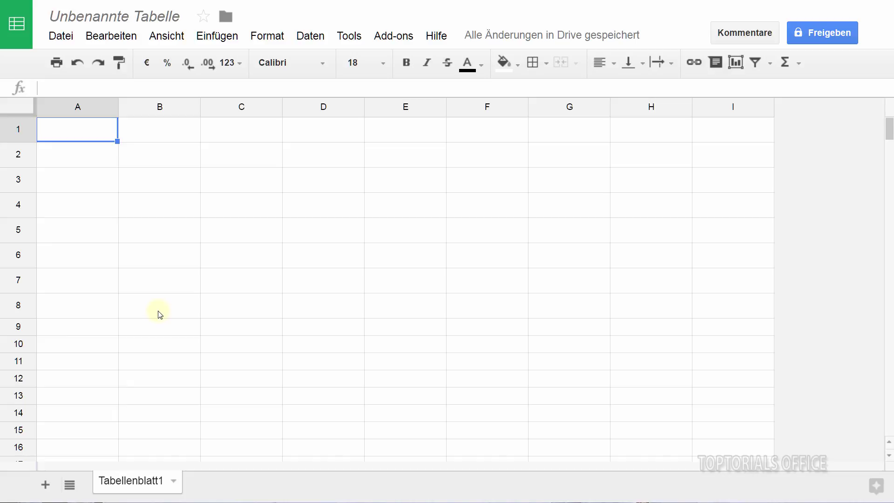
Enter the title 'BMI - Rechner' in A1
left_click(69, 129)
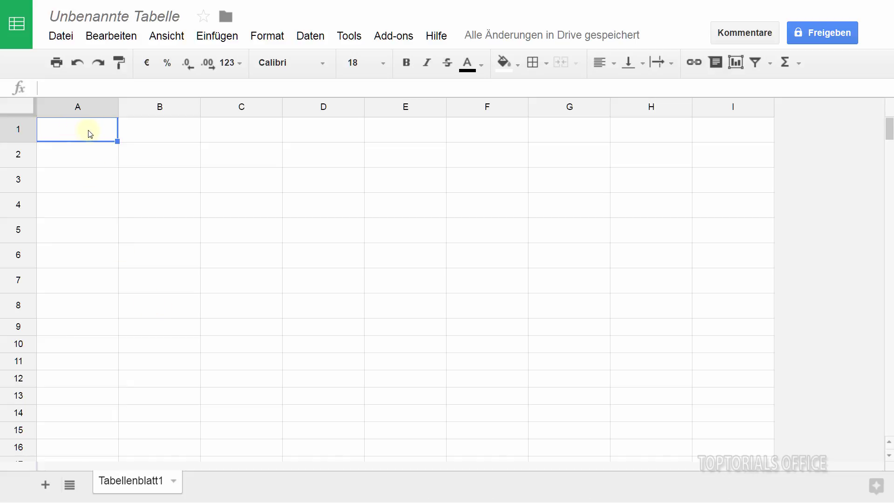
type("BMI - Rechner")
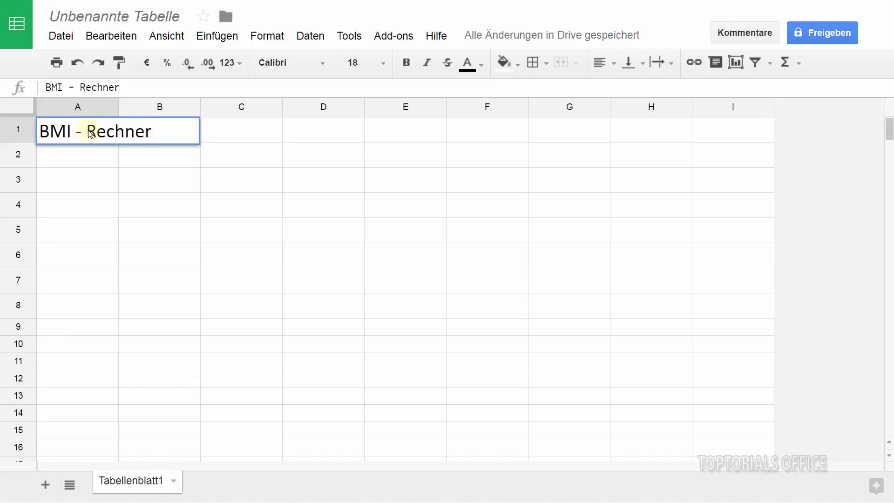
key("Return")
key("Return")
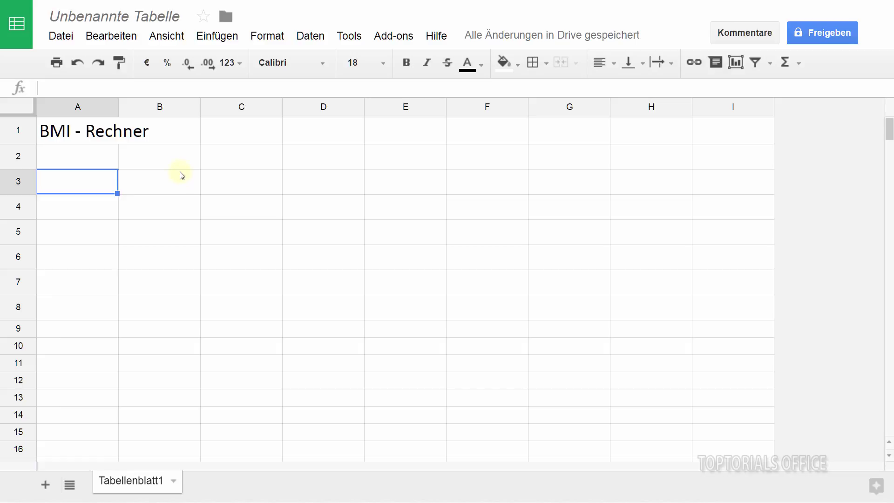
Add the labels Körpergewicht in A3, Körpergröße in A4 and Ergebnis in A6
type("Körpergewicht")
key("Return")
type("Körpergröße")
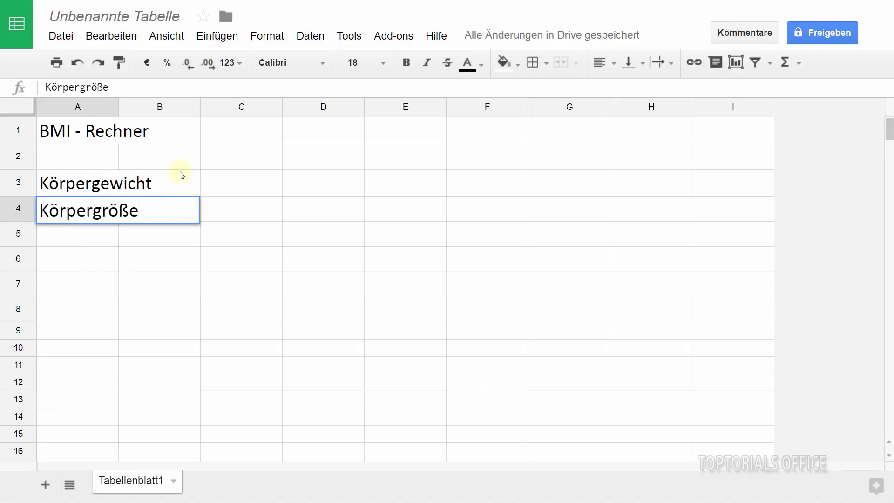
key("Return")
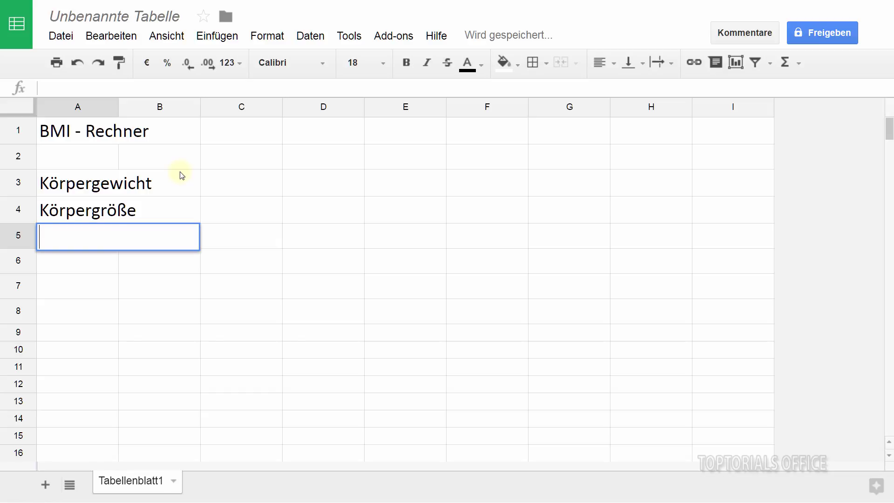
key("Return")
type("Ergeb")
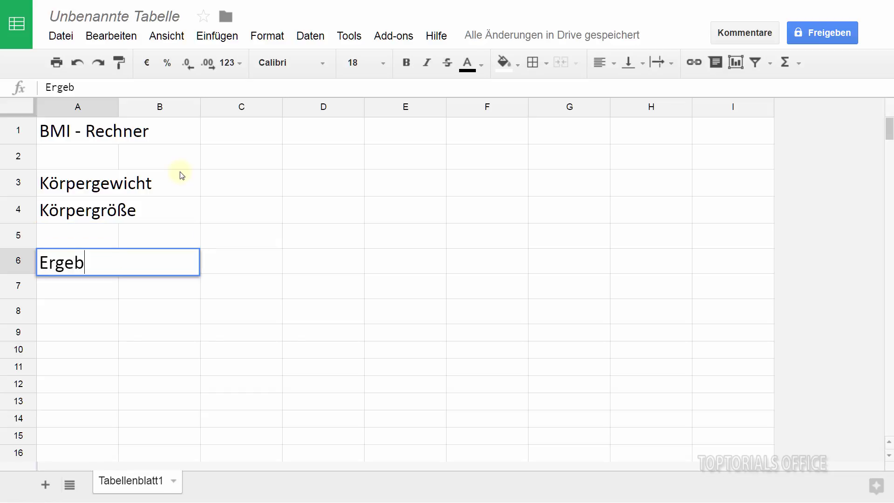
type("nis")
key("Return")
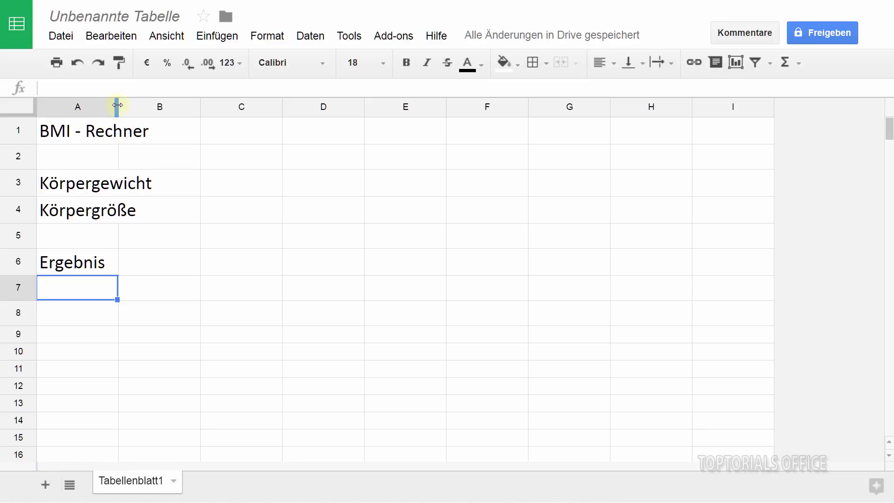
Widen column A so the labels fit
left_click_drag(117, 106, 178, 106)
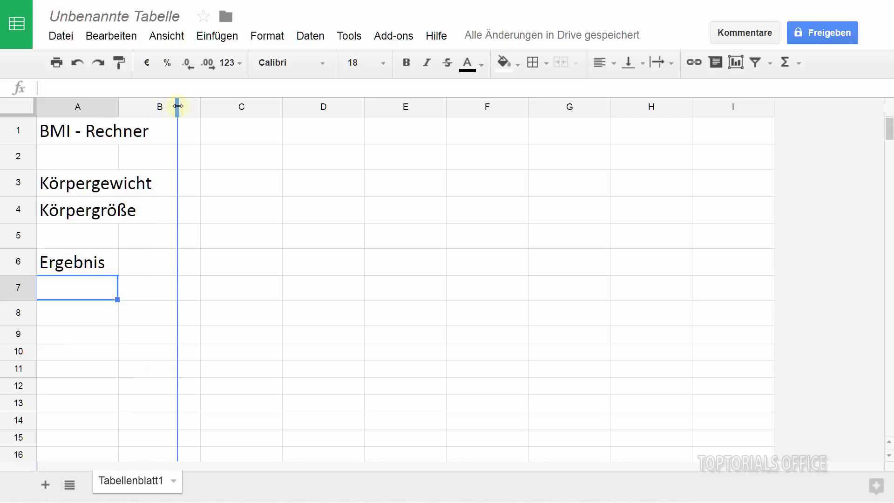
left_click_drag(178, 107, 180, 106)
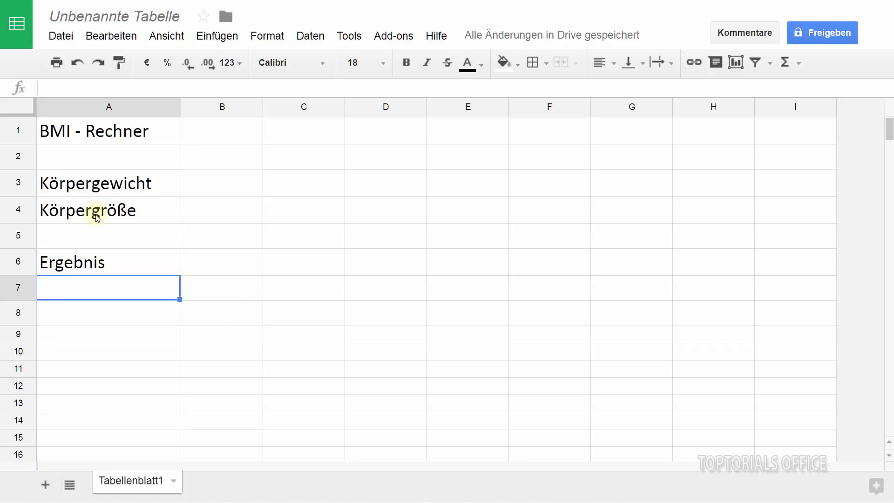
left_click(224, 185)
left_click(220, 217)
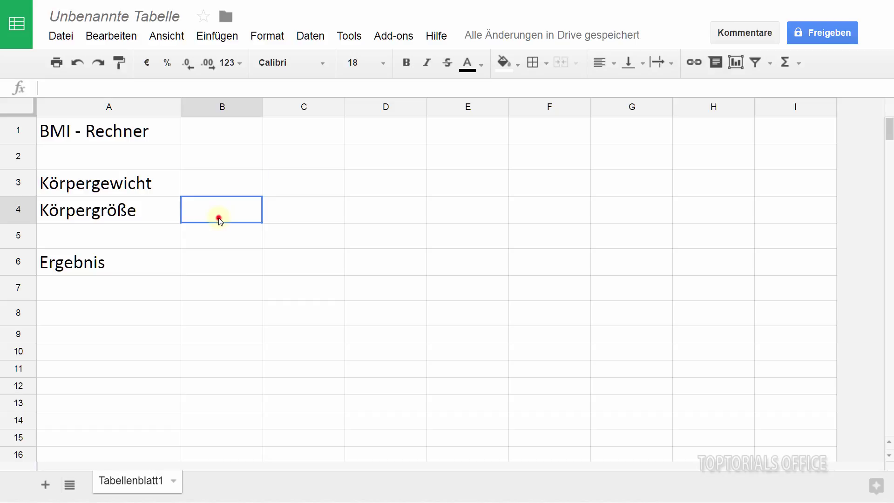
Enter the units Kg in C3 and m in C4
left_click(292, 184)
type("Kg")
key("Return")
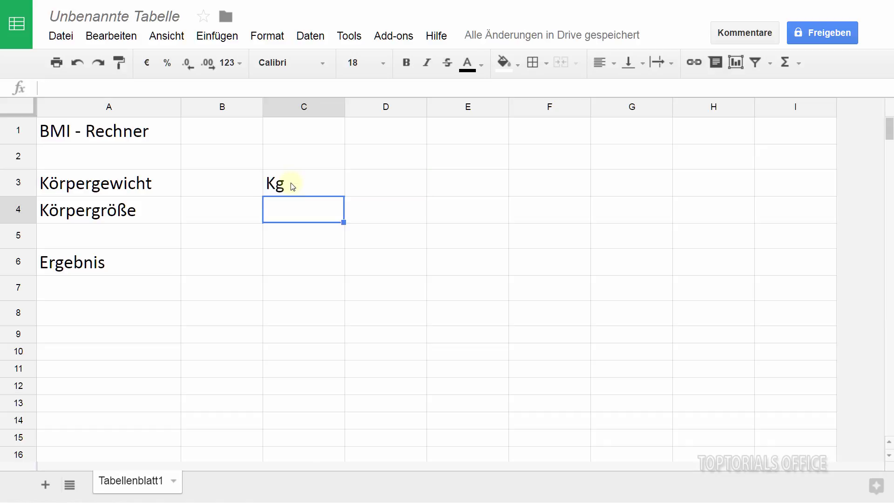
type("m")
key("Return")
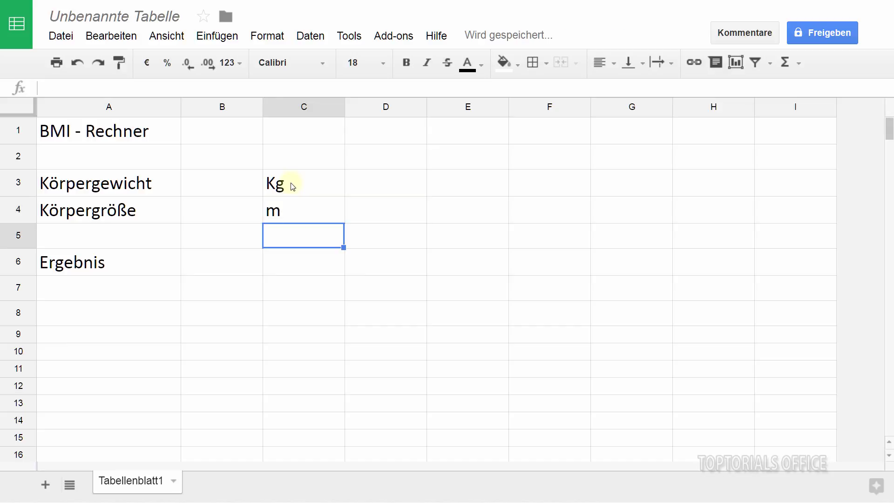
Enter the weight 115 in B3 and the height 1,94 in B4
left_click(228, 185)
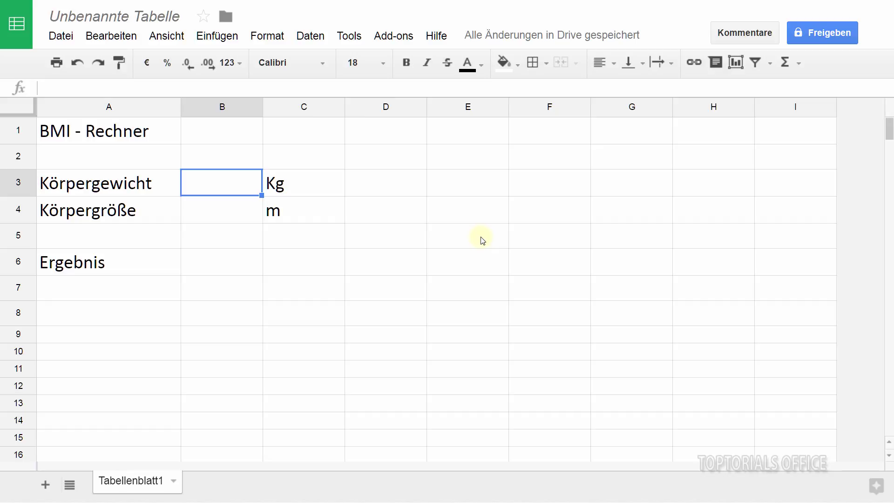
type("115")
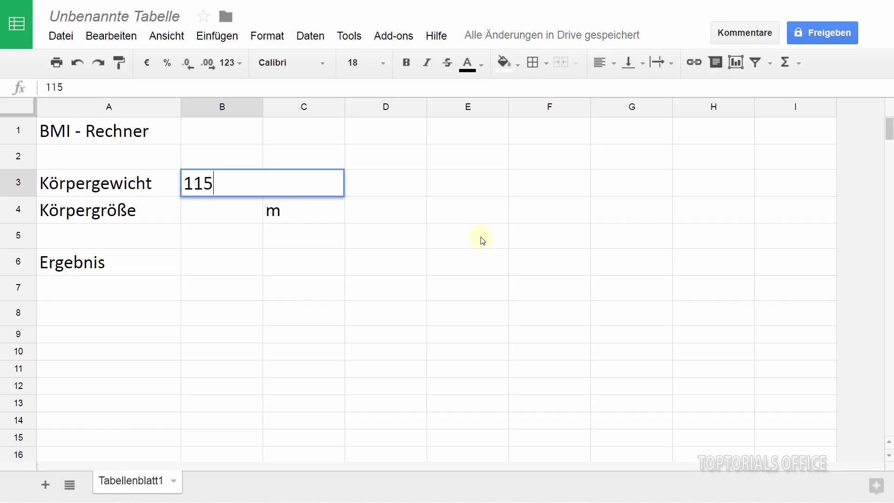
key("Return")
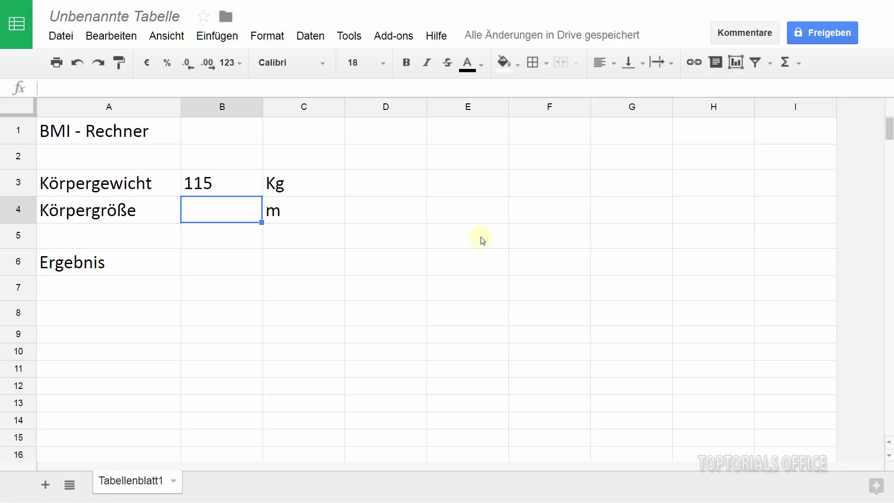
type("1,94")
key("Return")
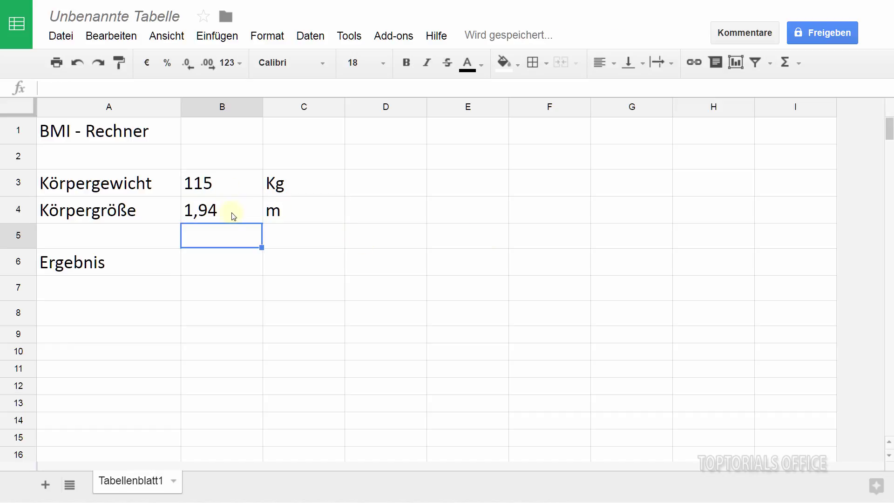
Enter the formula =B3/(B4*B4) in B6 to calculate the BMI
left_click(223, 267)
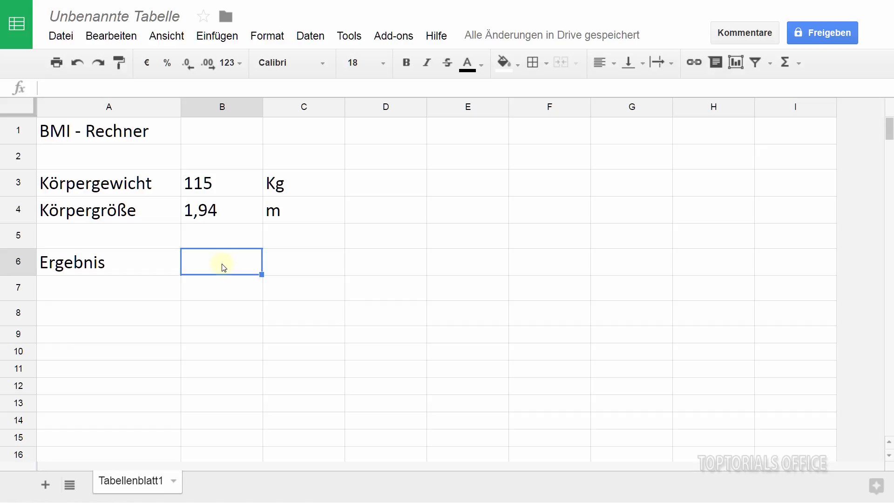
type("=")
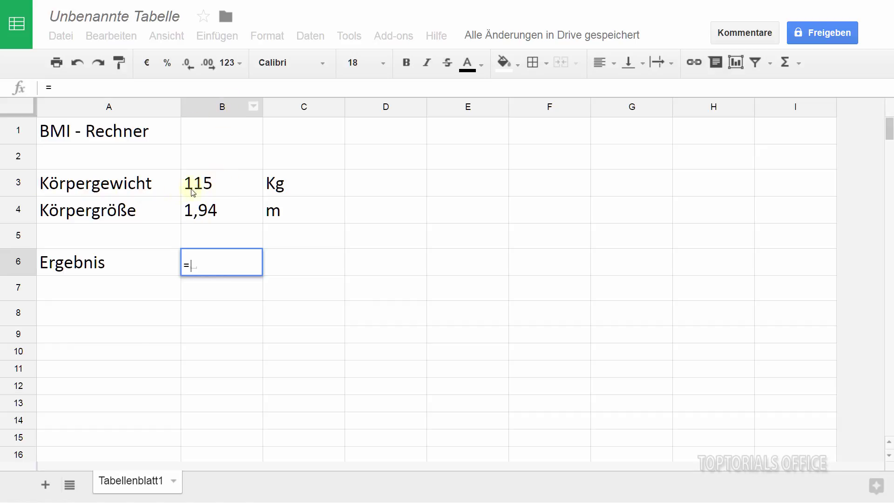
left_click(207, 184)
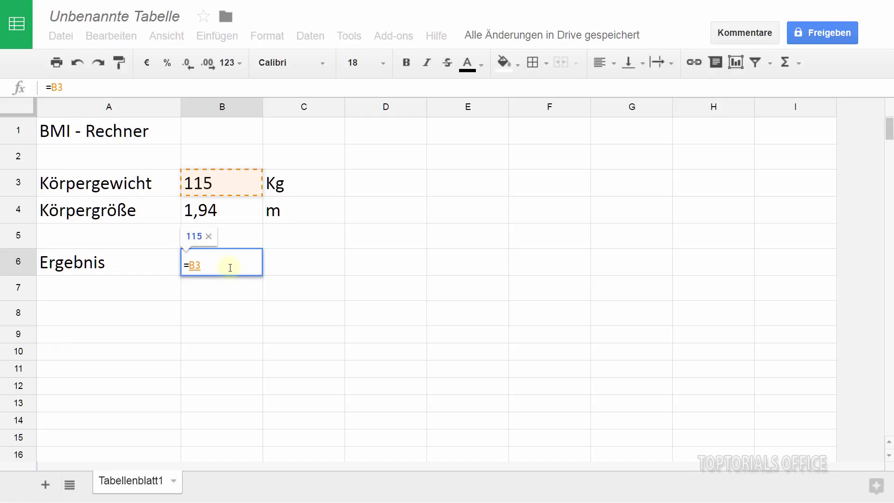
type("/")
type("(")
left_click(210, 211)
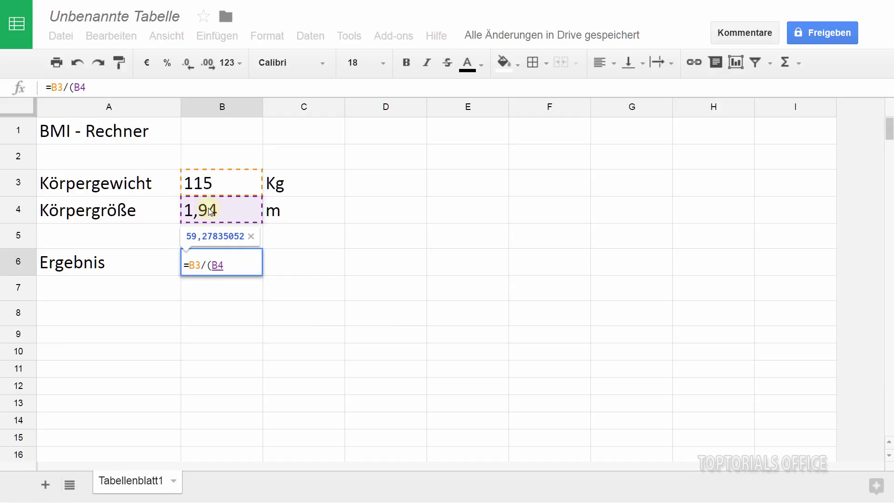
type("*")
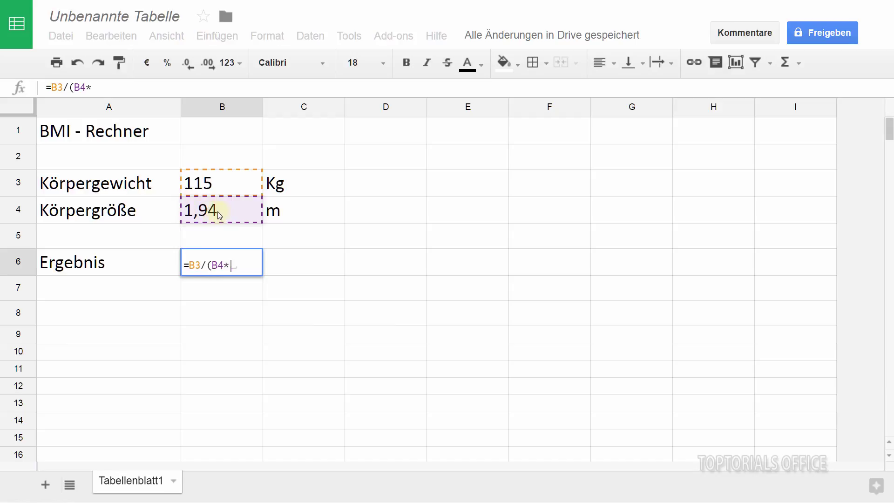
left_click(218, 213)
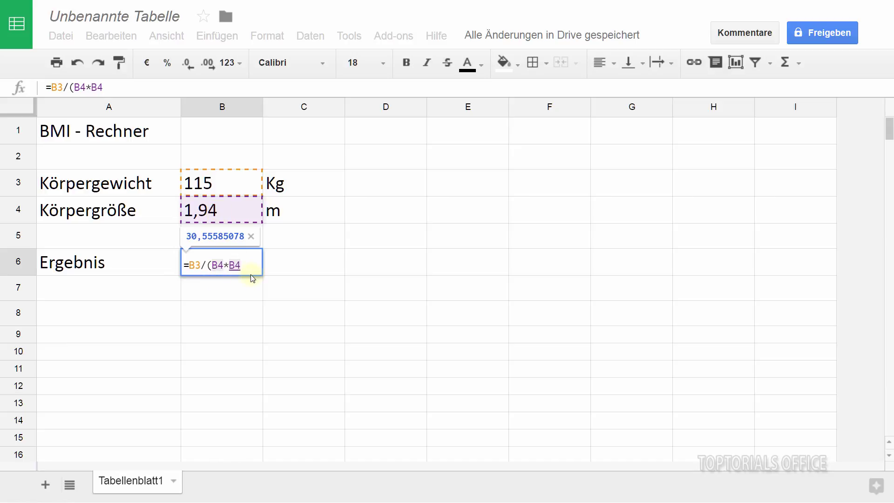
type(")")
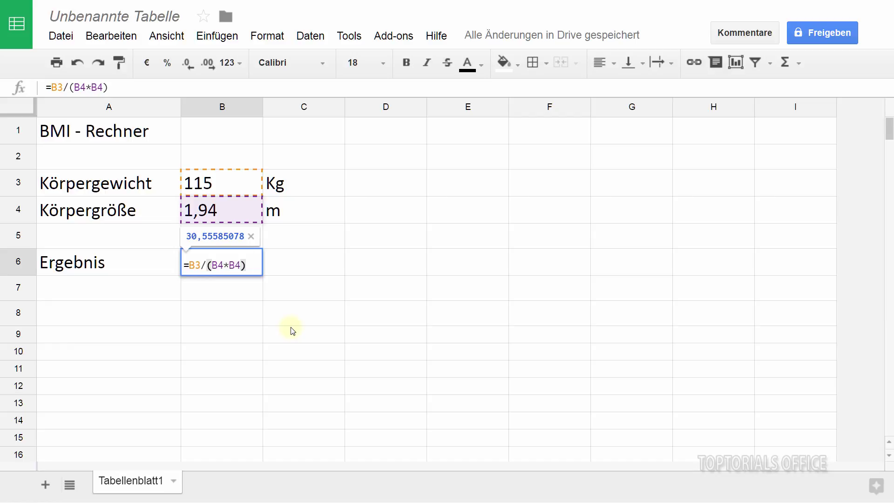
key("Return")
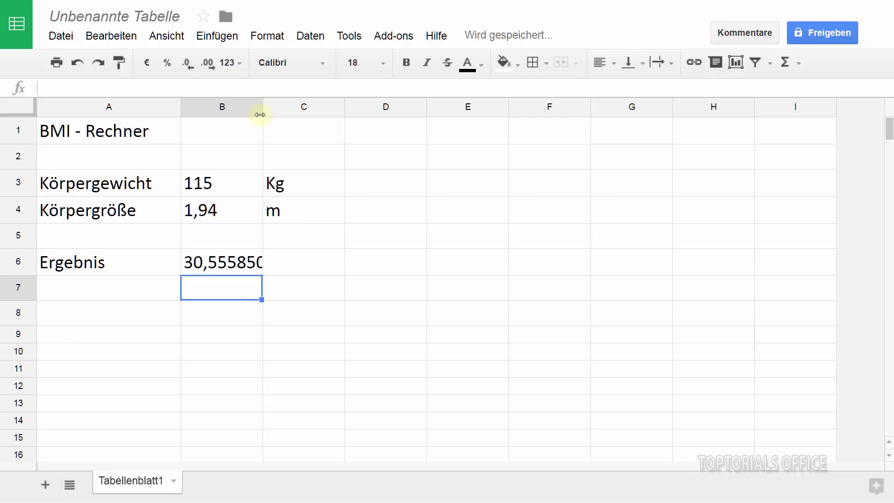
Widen column B and reduce B6's decimal places so it shows 30,56
left_click_drag(262, 112, 282, 112)
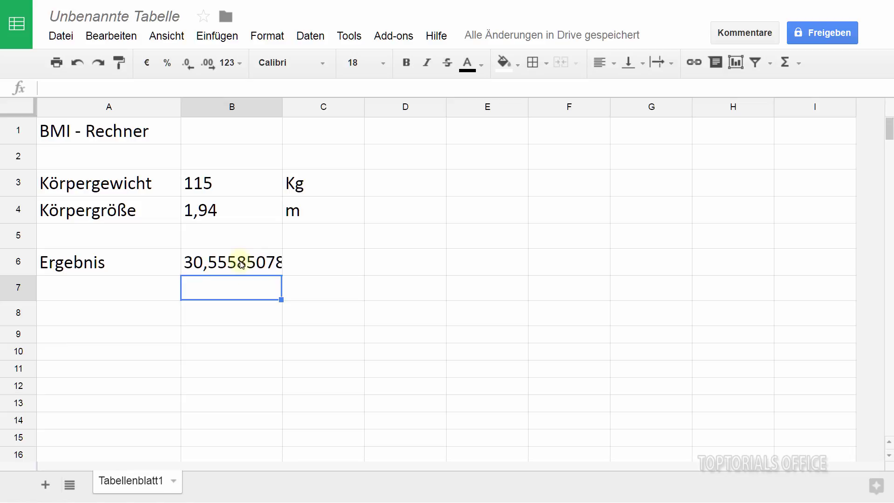
left_click(241, 263)
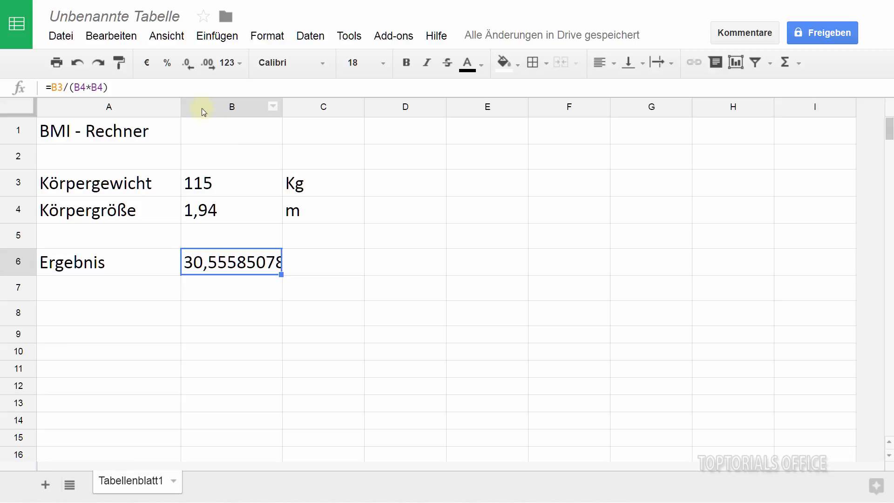
left_click(187, 64)
left_click(187, 63)
left_click(188, 65)
left_click(189, 65)
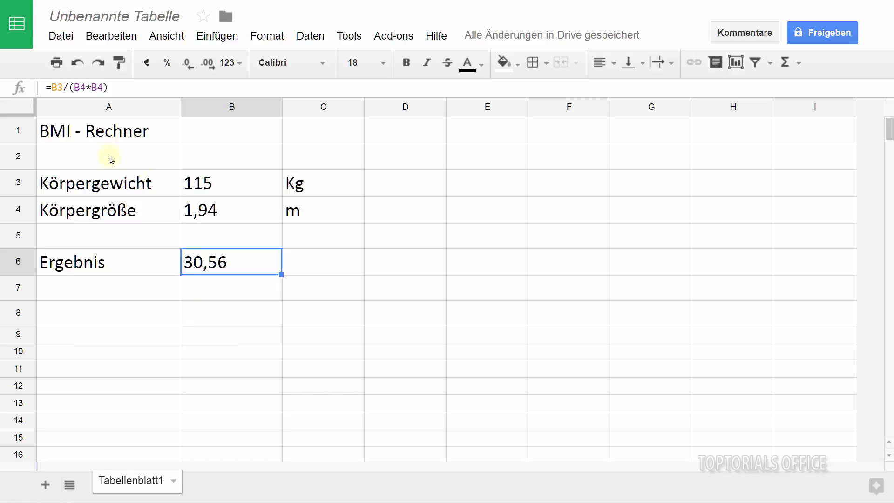
Merge cells A1 to C1 into a single title cell
left_click(62, 132)
left_click_drag(63, 133, 296, 138)
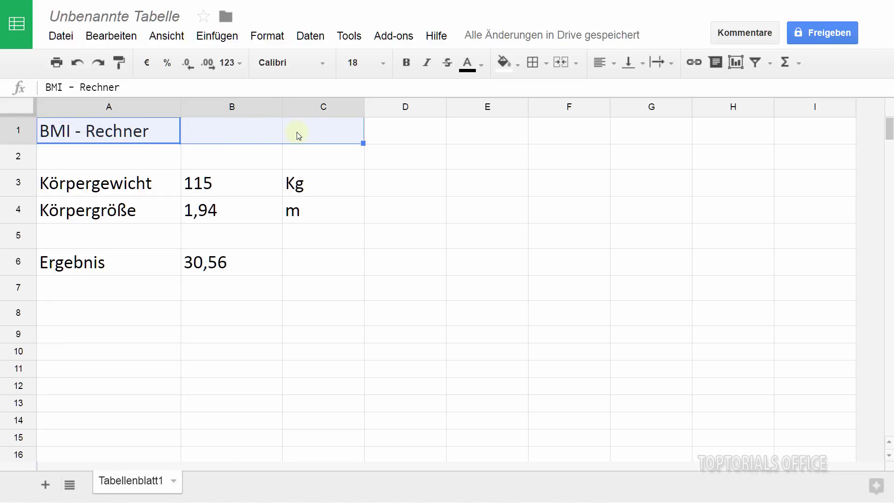
left_click(563, 64)
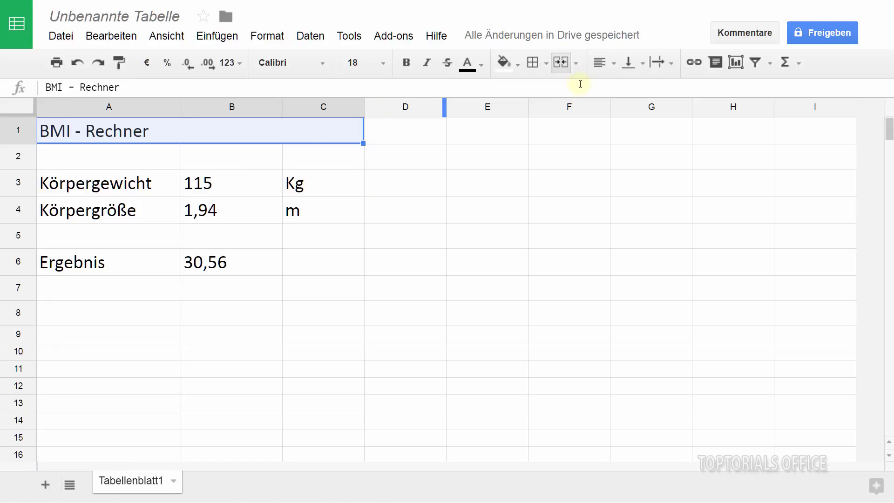
left_click(605, 63)
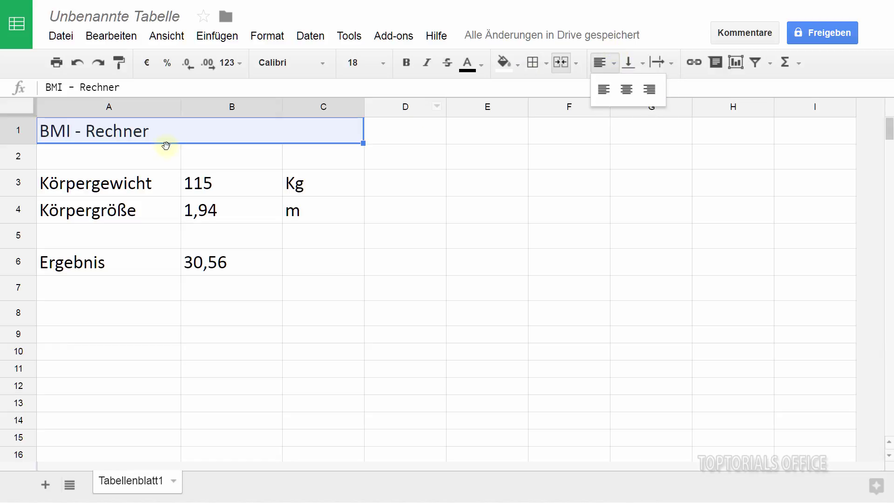
Format the title as size 24 and bold, with a light grey fill
left_click(384, 63)
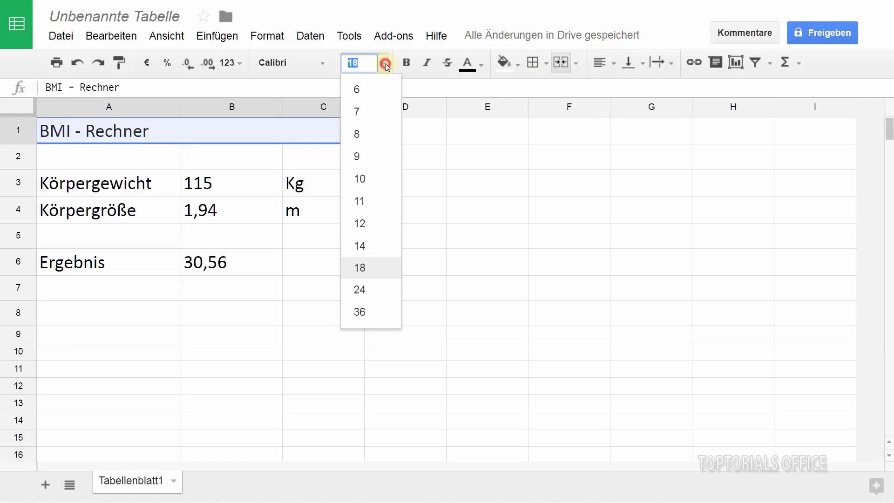
left_click(360, 291)
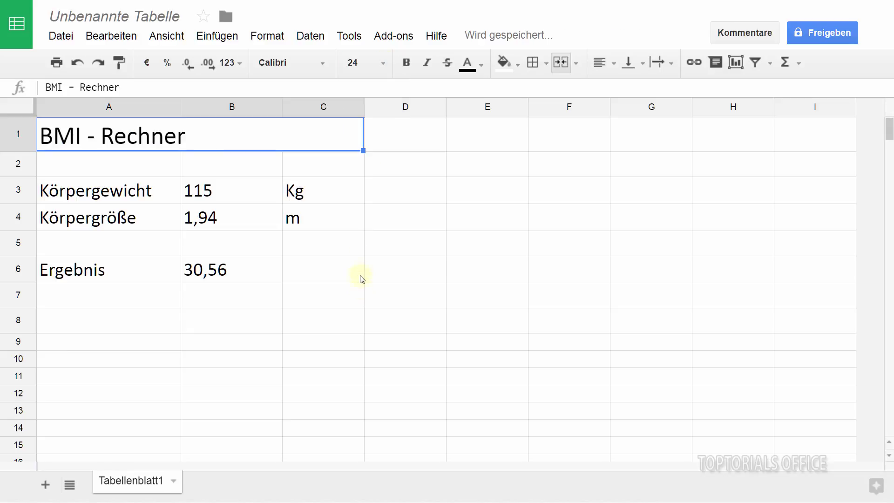
left_click(408, 63)
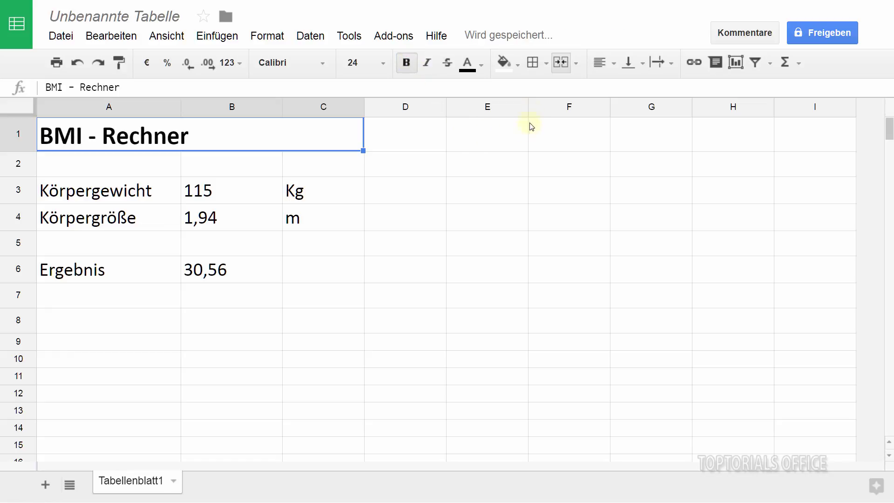
left_click(519, 62)
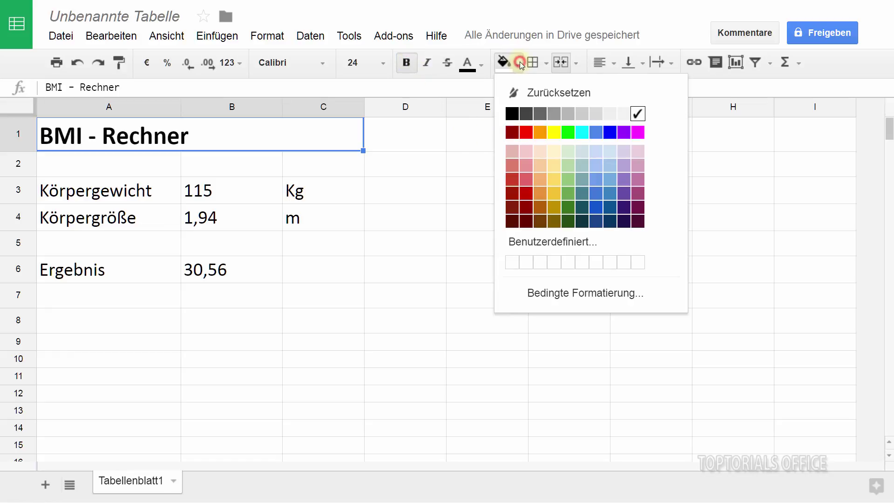
left_click(596, 118)
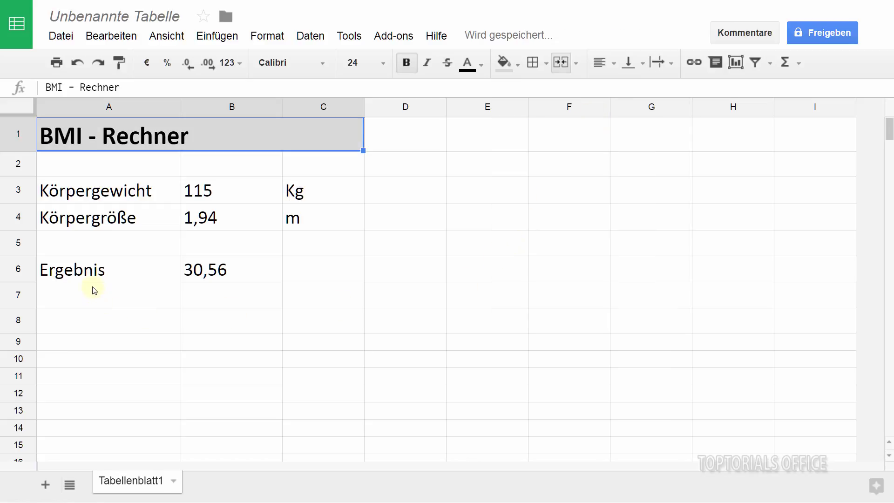
left_click_drag(90, 270, 208, 269)
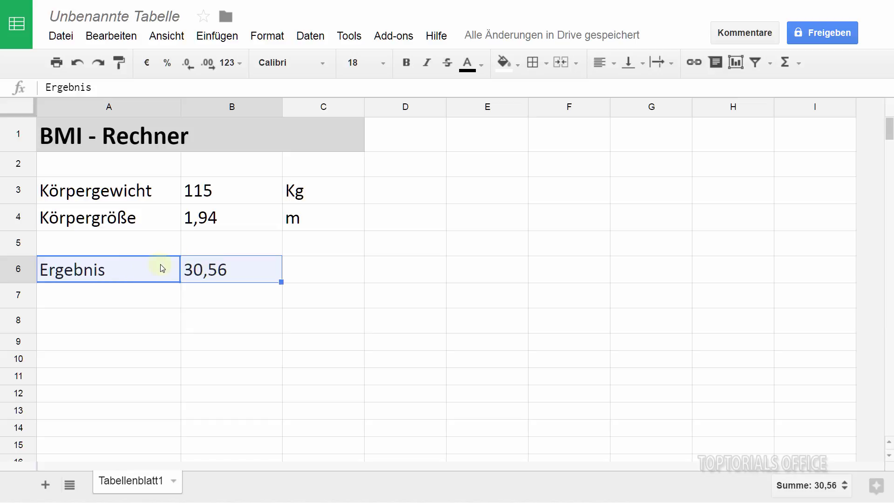
Bold the Ergebnis label and its 30,56 result in A6:B6
left_click(406, 68)
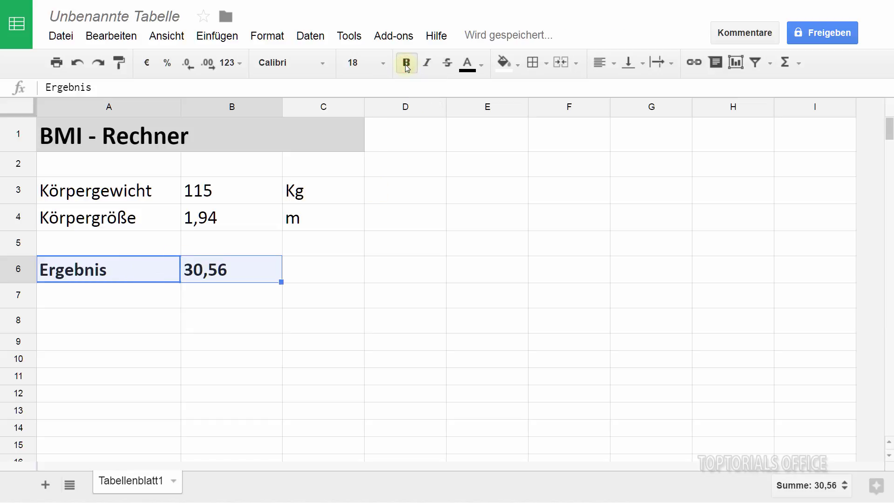
left_click(205, 275)
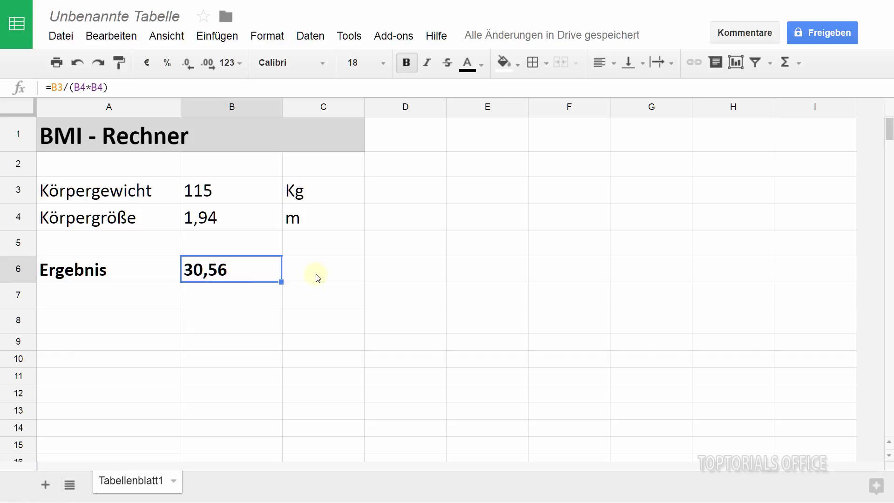
left_click(331, 275)
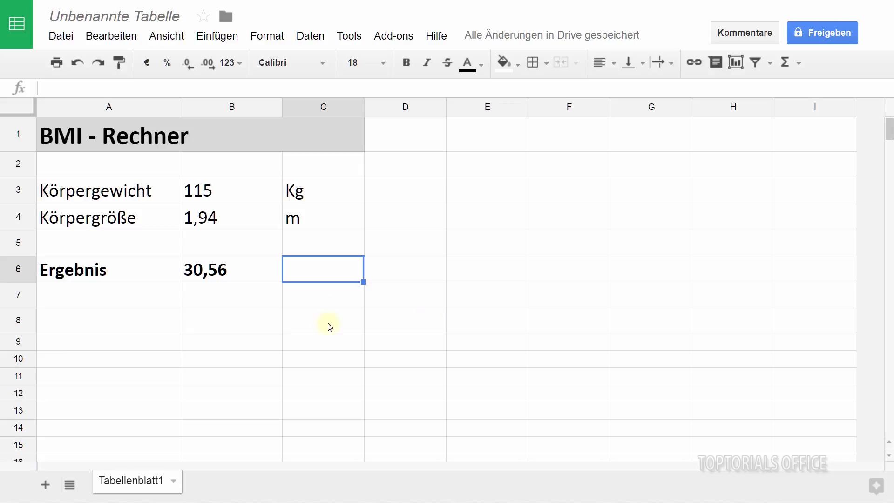
left_click(331, 305)
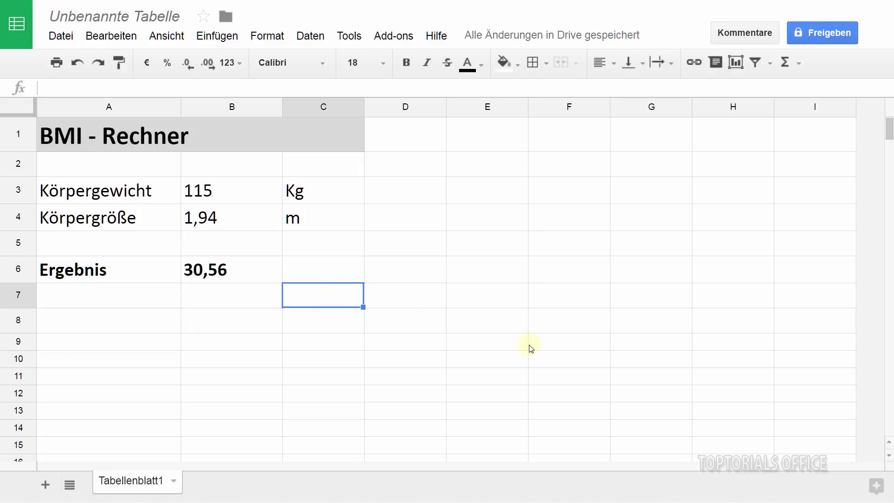